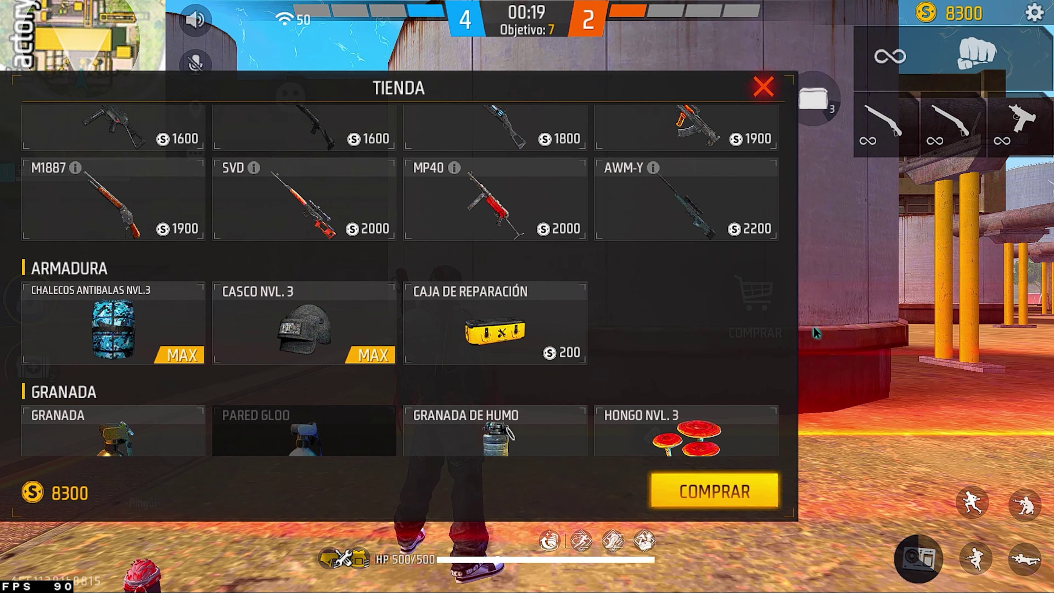
Step: Buy the HONGO NVL. 3 and a CAJA DE REPARACIÓN from the Tienda, then close the shop
left_click(691, 444)
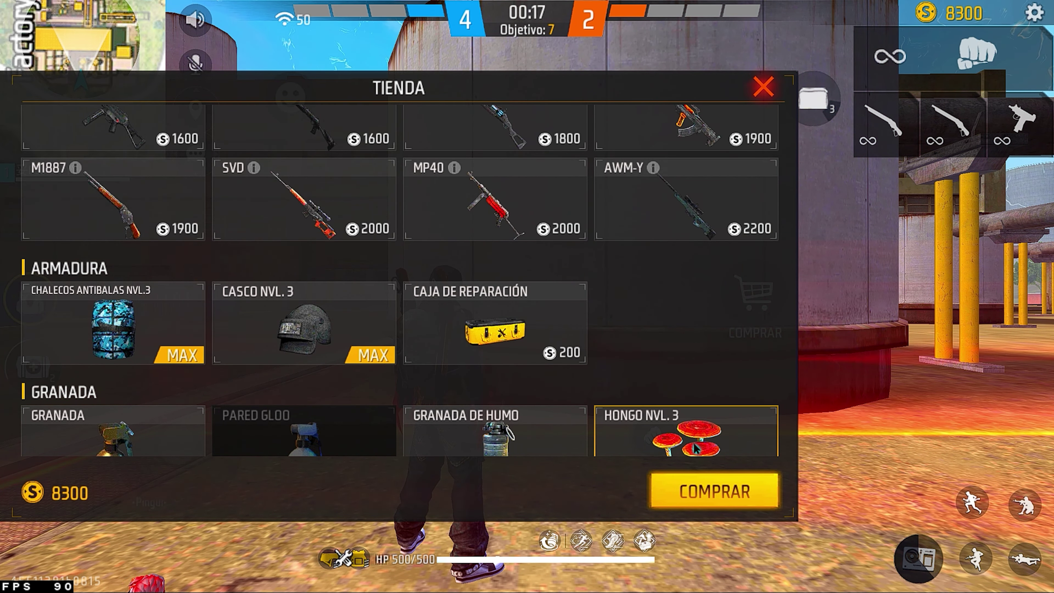
left_click(713, 491)
left_click(515, 335)
left_click(714, 490)
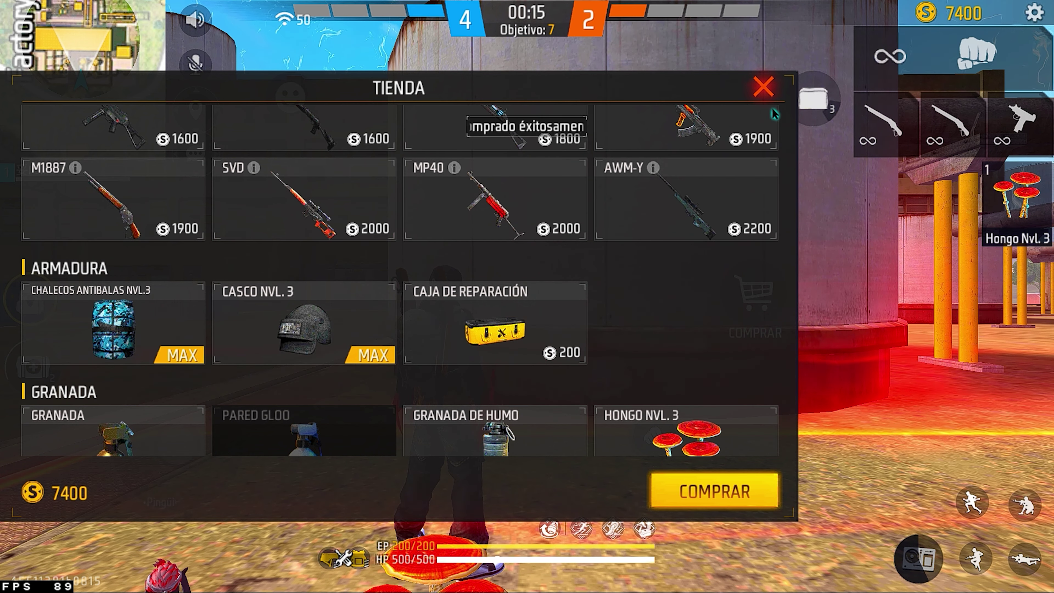
key("Escape")
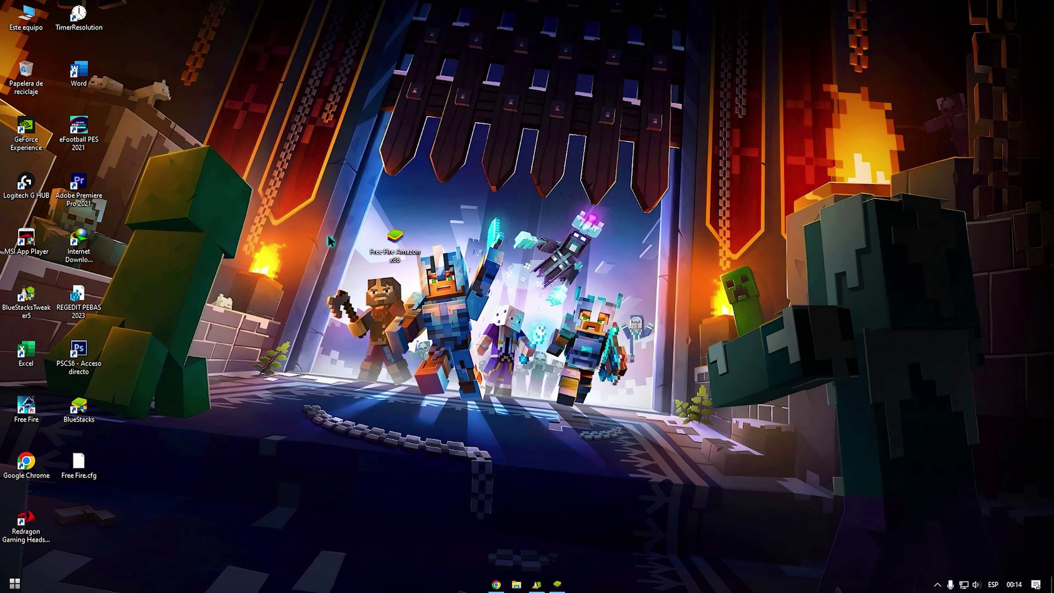
Step: Drag a selection box around the Free Fire Amazon x86 desktop icon
left_click_drag(349, 185, 518, 357)
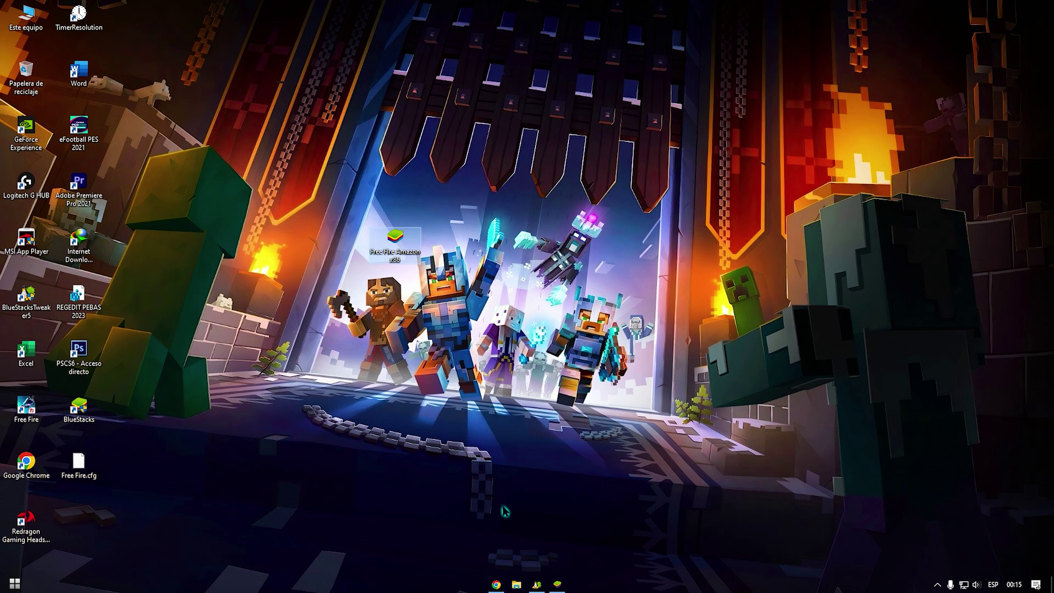
Step: Restore Chrome, dismiss the shopping ad with Cerrar, and close the spam tab
left_click(498, 582)
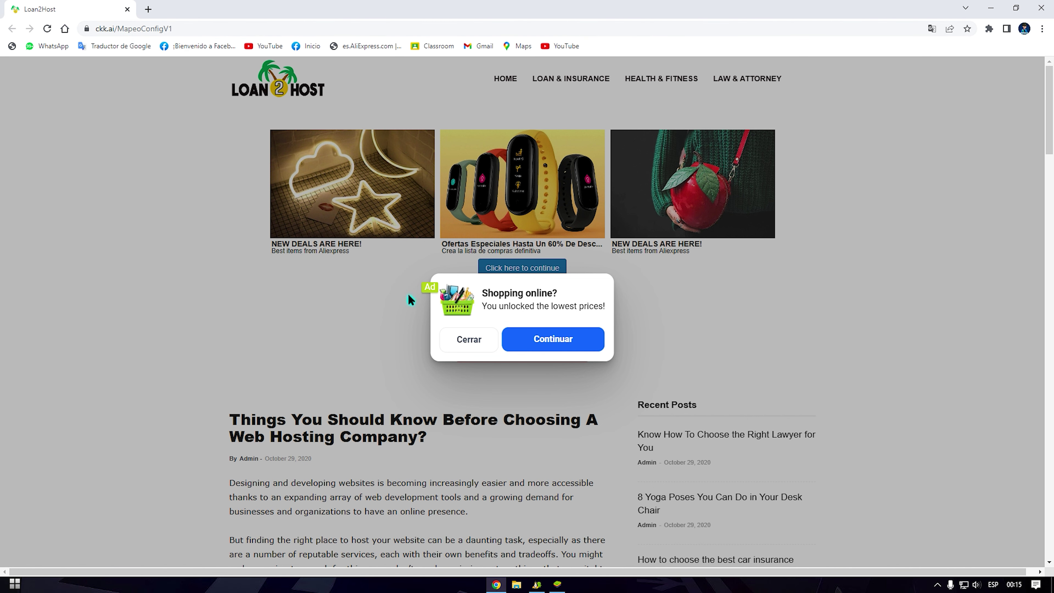
left_click(476, 350)
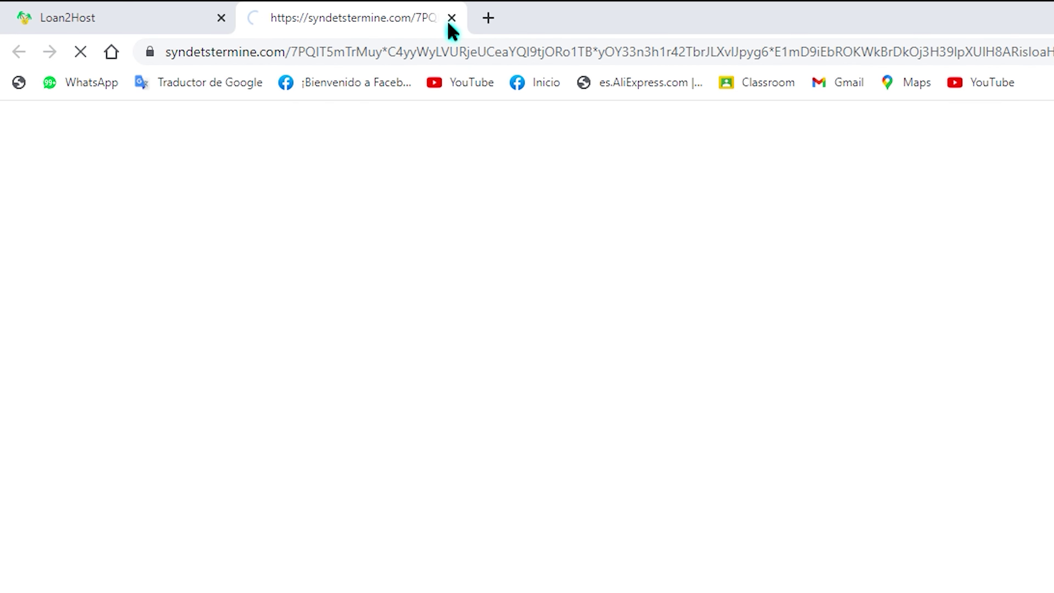
left_click(452, 17)
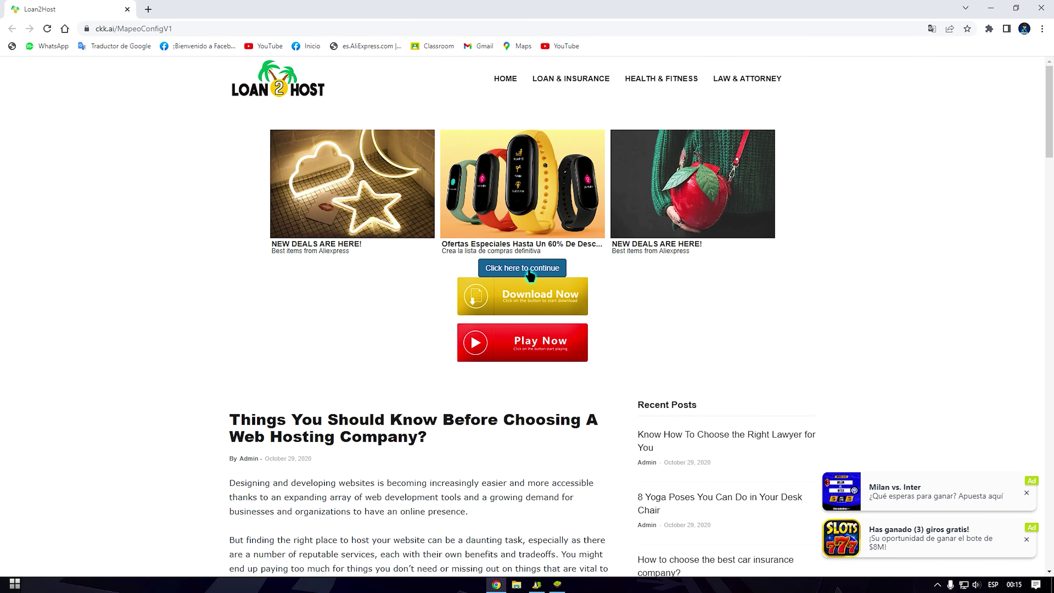
Step: Get past 'Click here to continue' and close the ad tab it opened
left_click(524, 268)
left_click(522, 270)
left_click(259, 10)
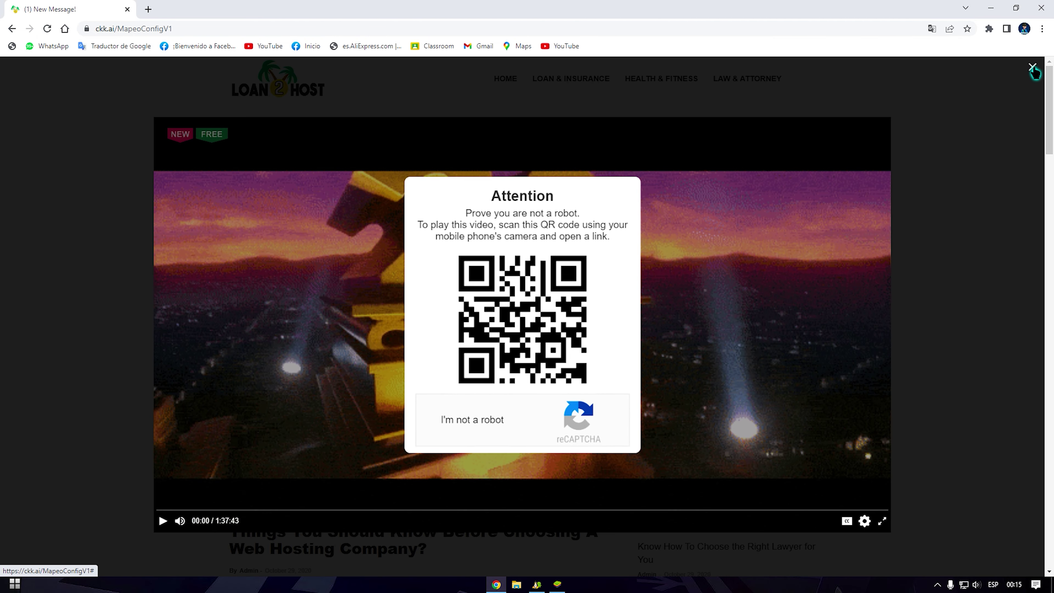
Step: Close the Attention overlay, pass the reCAPTCHA by picking the three bicycle tiles, then continue
left_click(1032, 68)
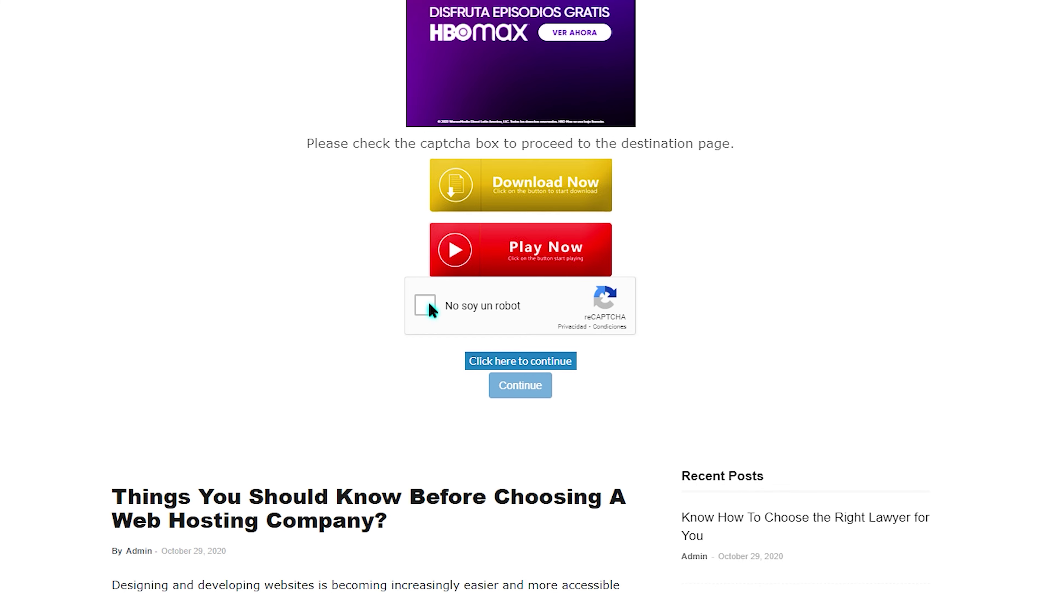
left_click(430, 305)
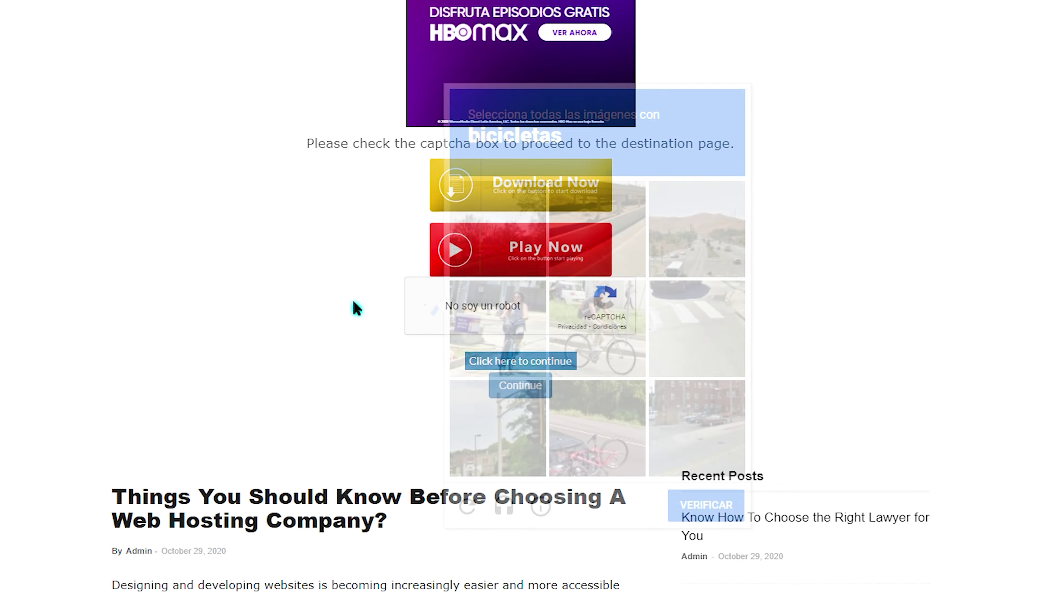
left_click(603, 294)
left_click(505, 335)
left_click(590, 430)
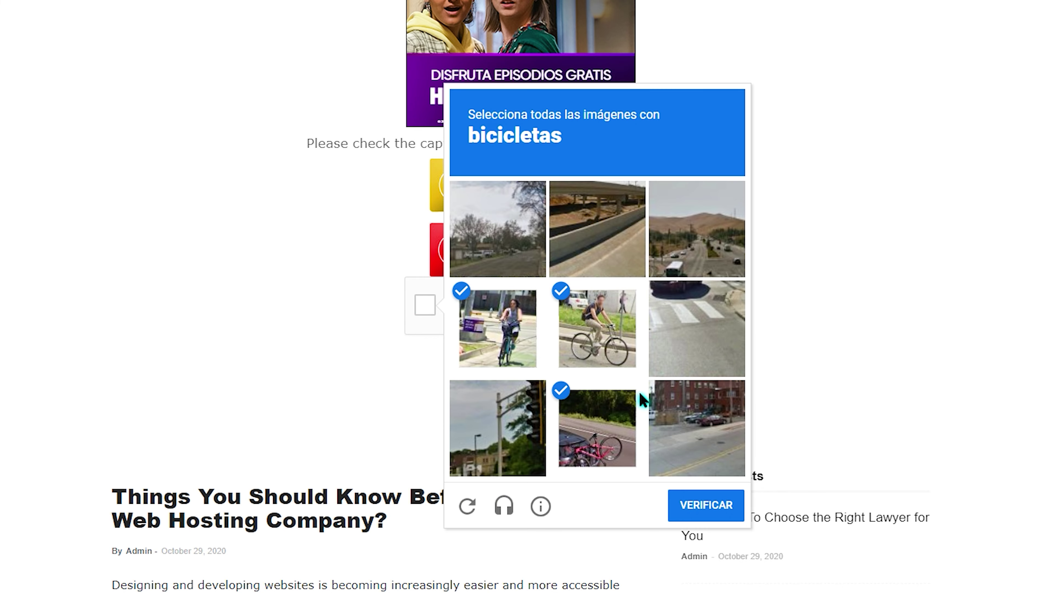
left_click(712, 504)
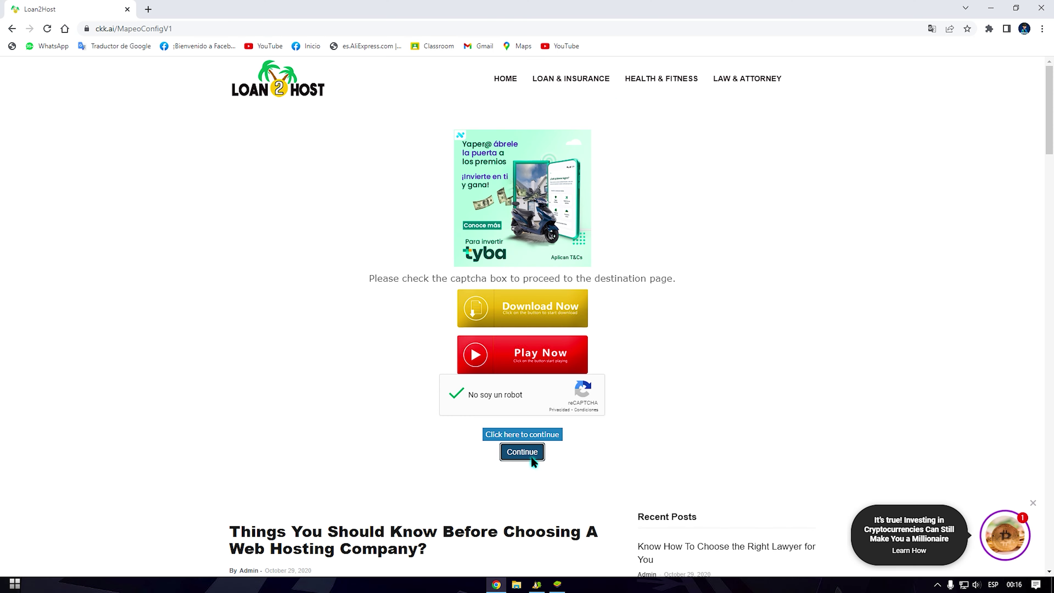
left_click(524, 428)
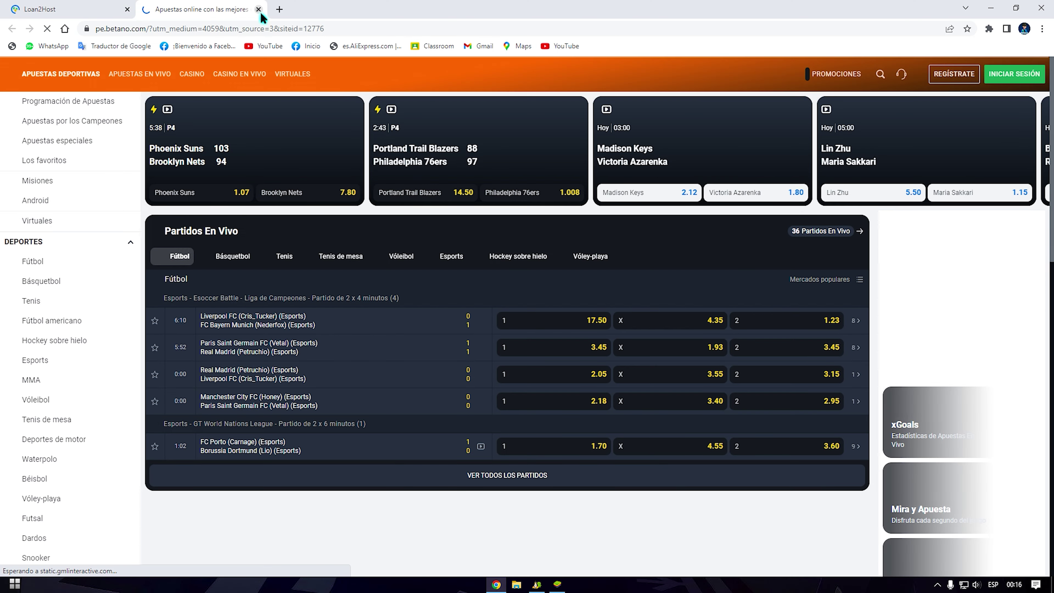
Step: Close the Betano tab, scroll past the countdown, and follow Get Link to MediaFire
key("ctrl+w")
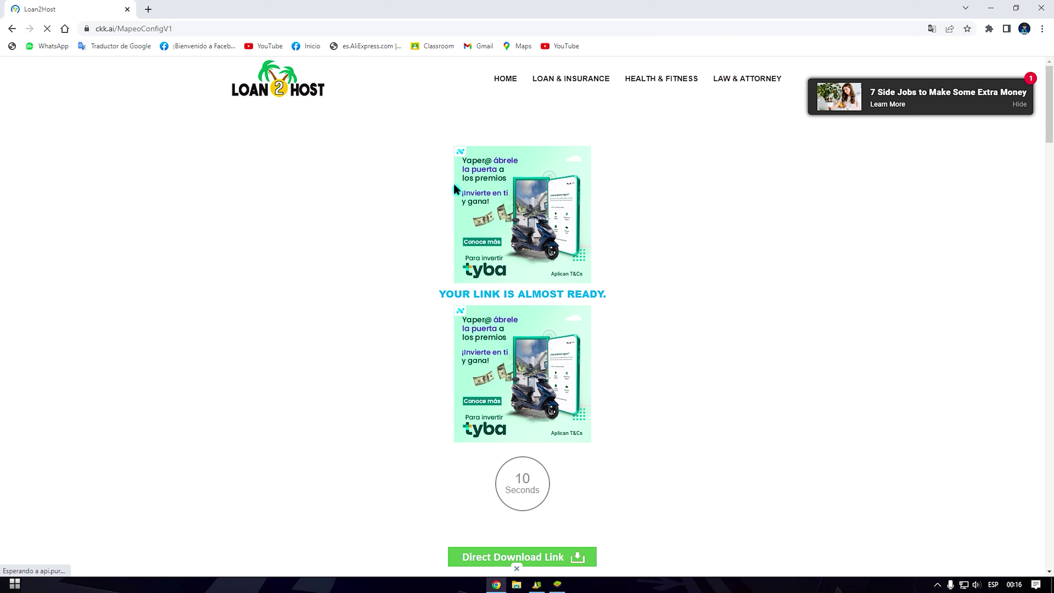
scroll(353, 195, "down", 5)
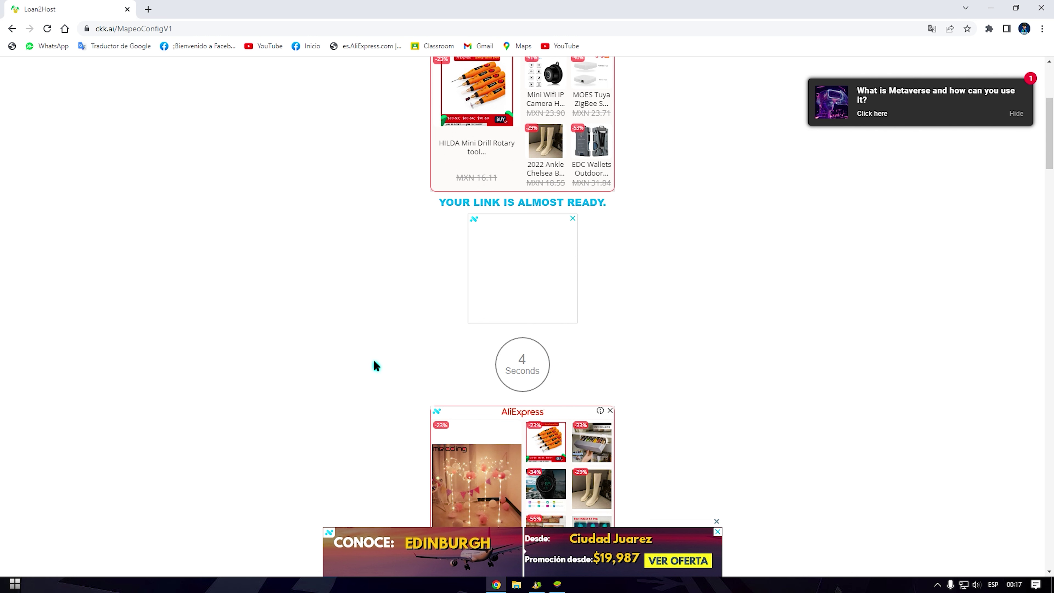
scroll(377, 358, "down", 2)
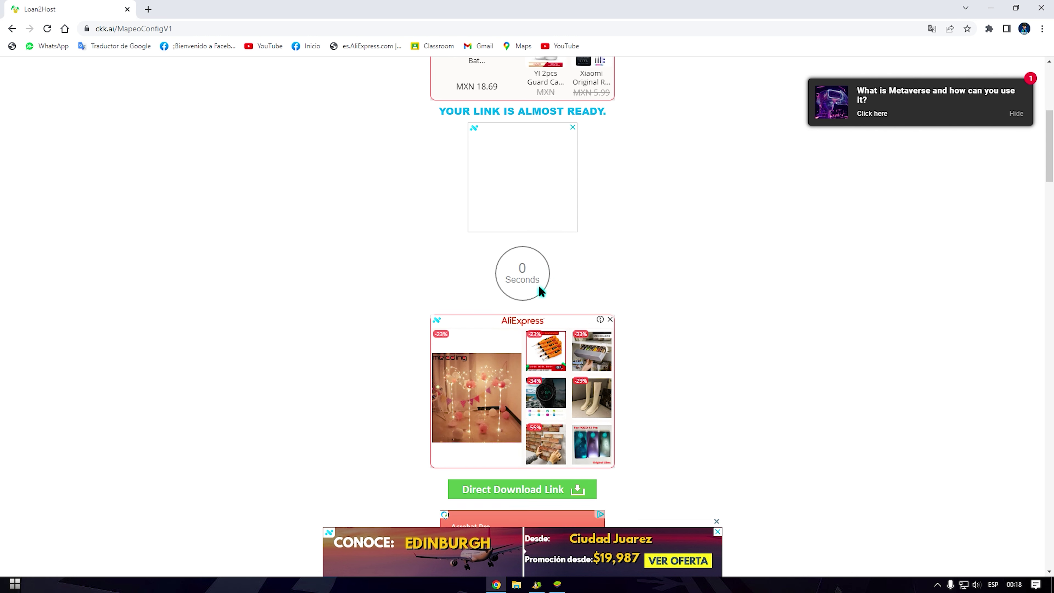
scroll(518, 291, "down", 2)
scroll(496, 289, "down", 5)
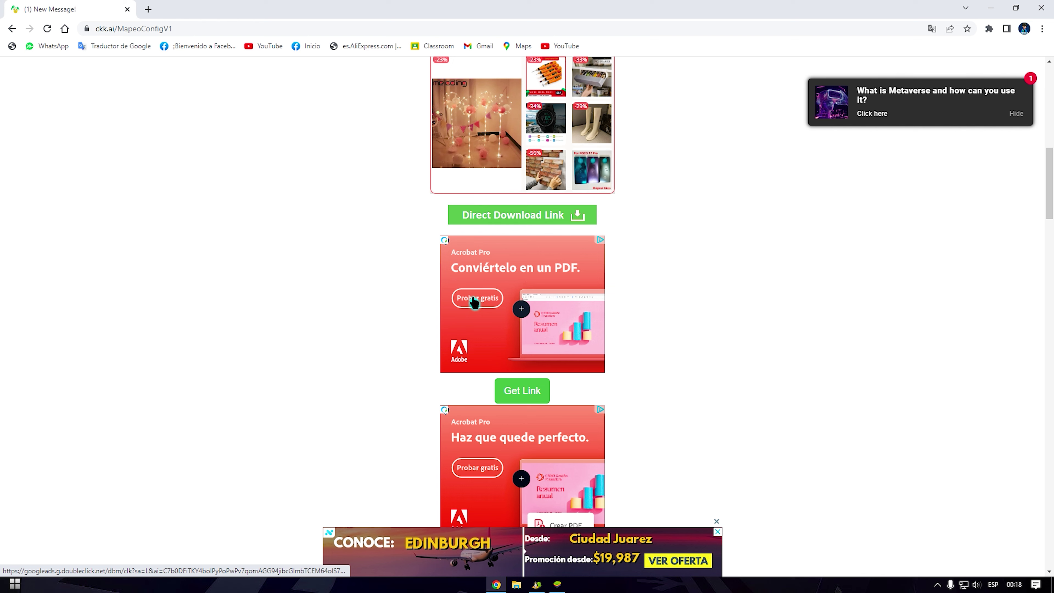
left_click(538, 404)
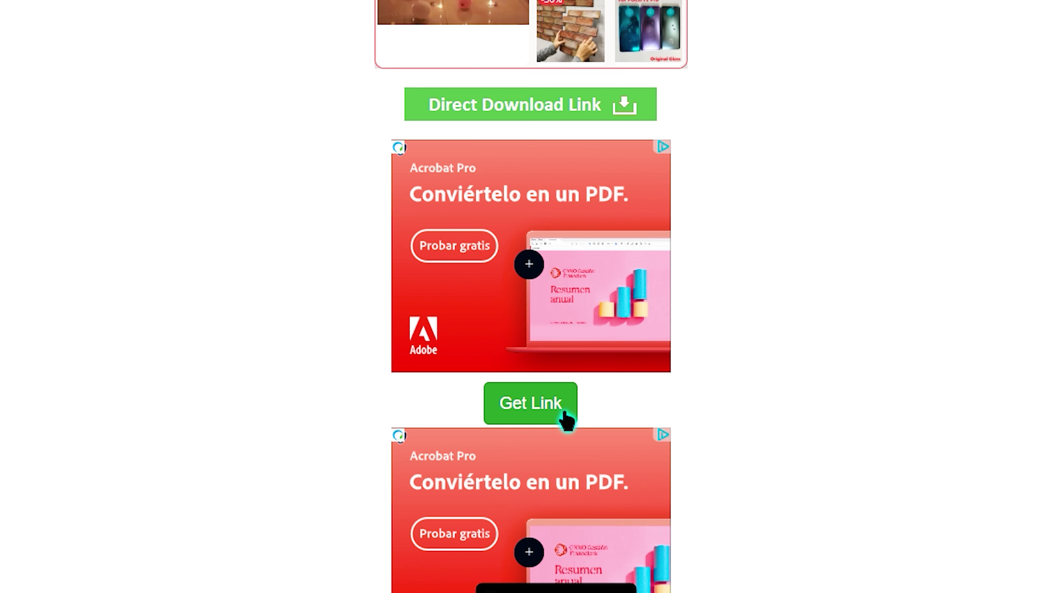
left_click(258, 9)
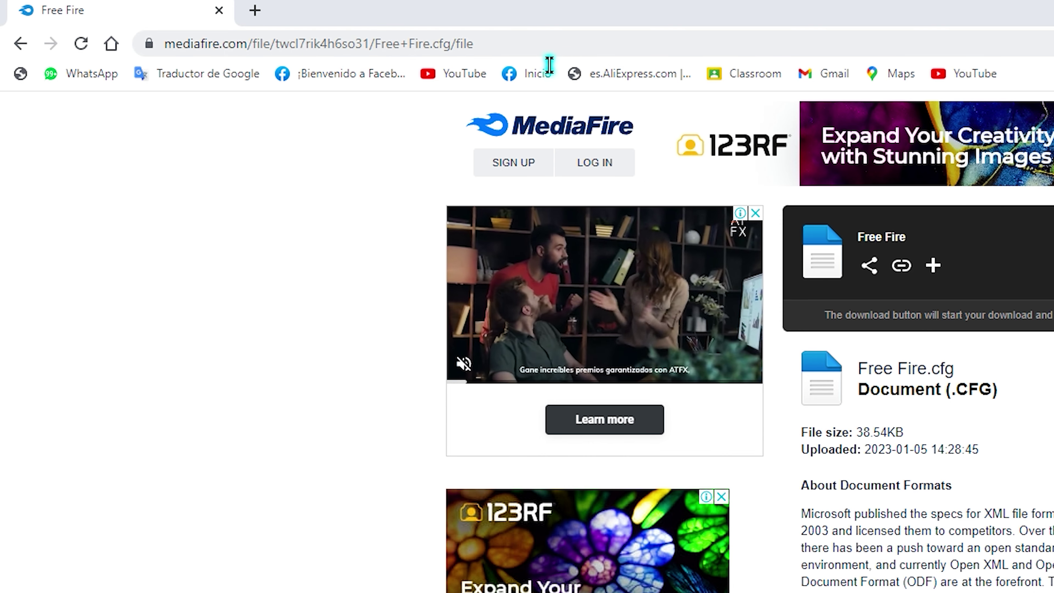
Step: Check the full address of the Free Fire.cfg (38.54KB) MediaFire download page
left_click(198, 44)
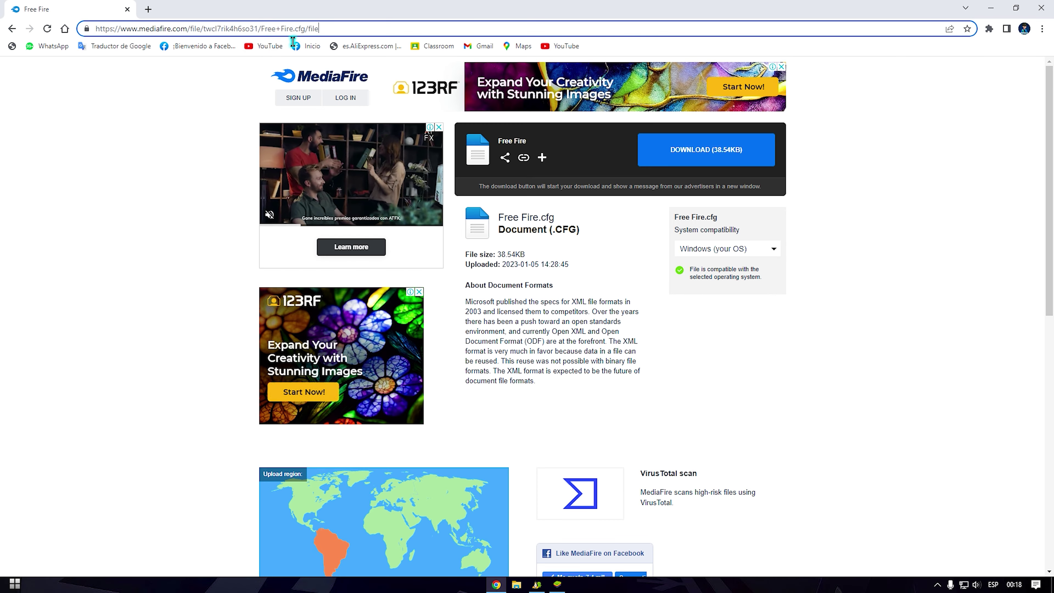
left_click(137, 163)
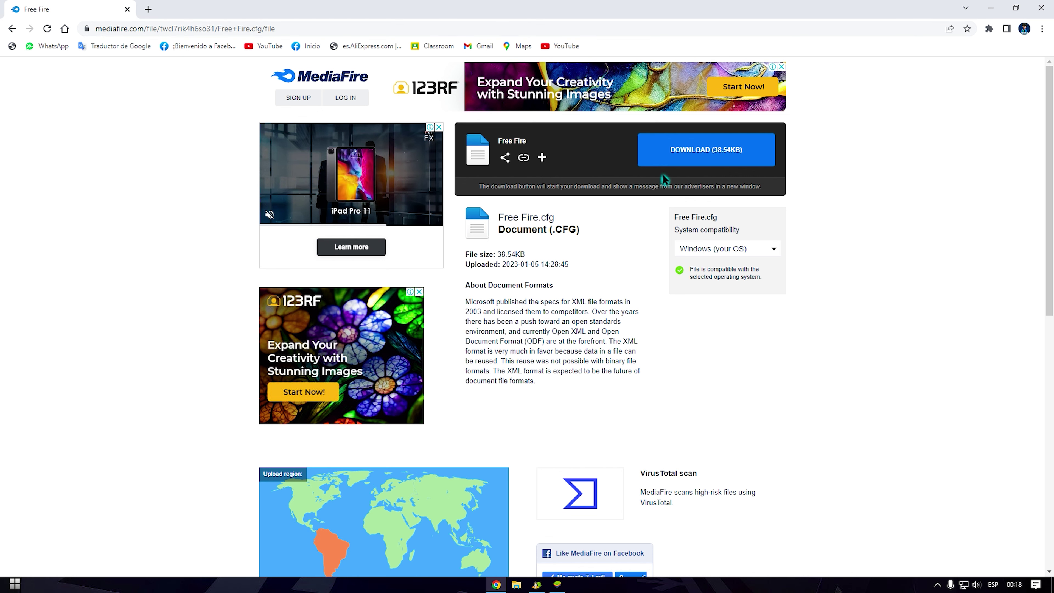
left_click(121, 37)
left_click(155, 173)
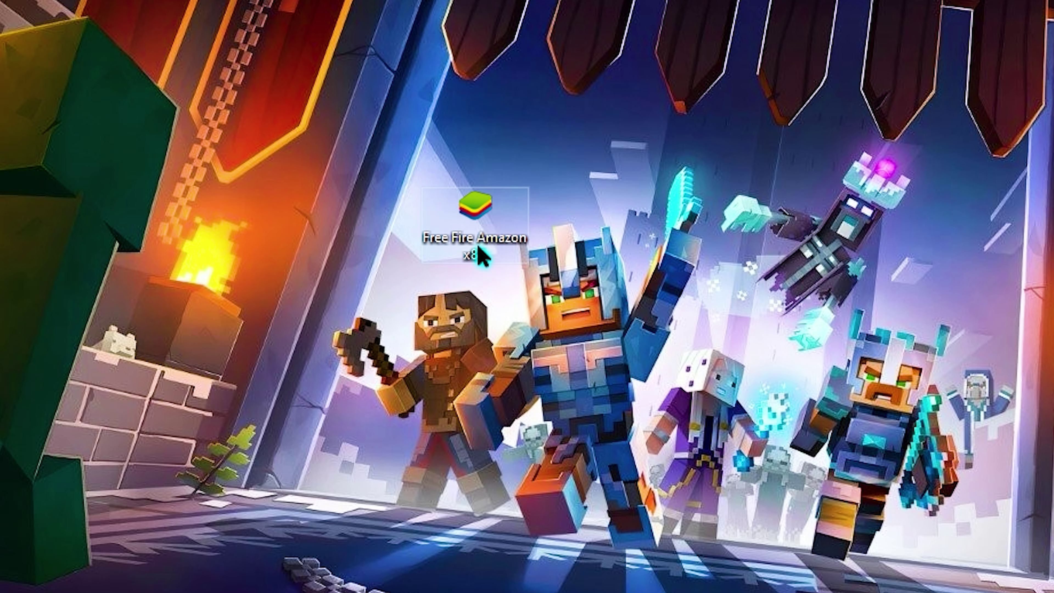
Step: Select the Free Fire Amazon x86 desktop icon and bring up BlueStacks from the taskbar
left_click(396, 238)
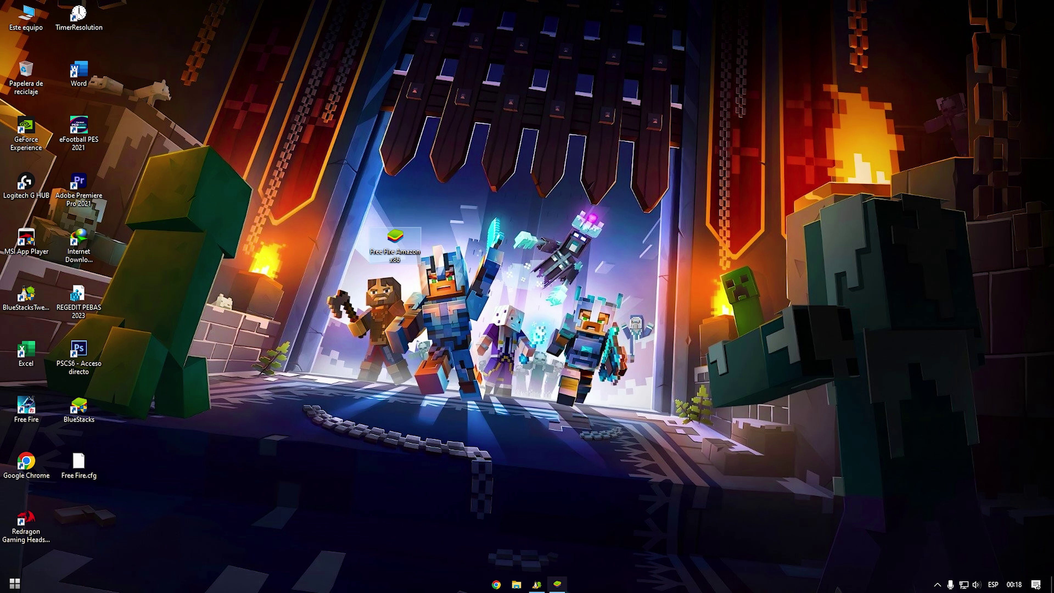
left_click(558, 583)
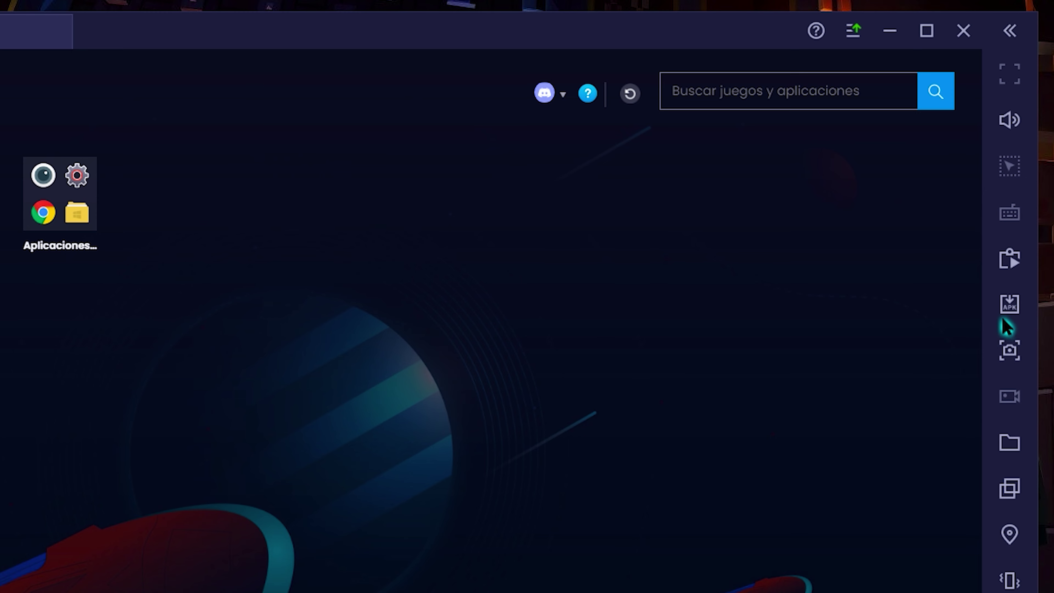
Step: Use Install APK to pick Free Fire Amazon x86 from the Desktop folder
left_click(963, 221)
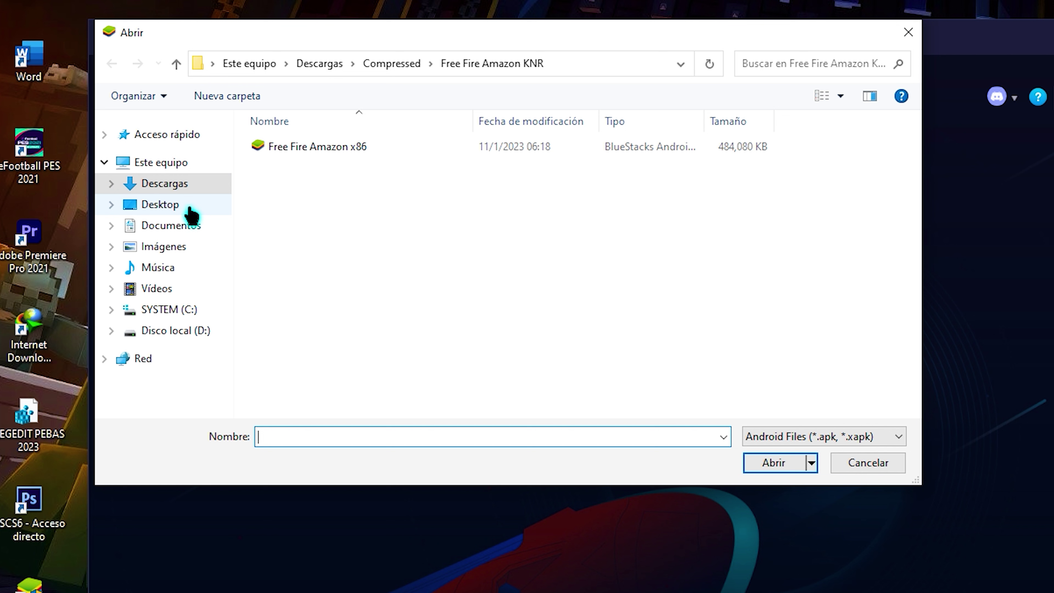
left_click(178, 164)
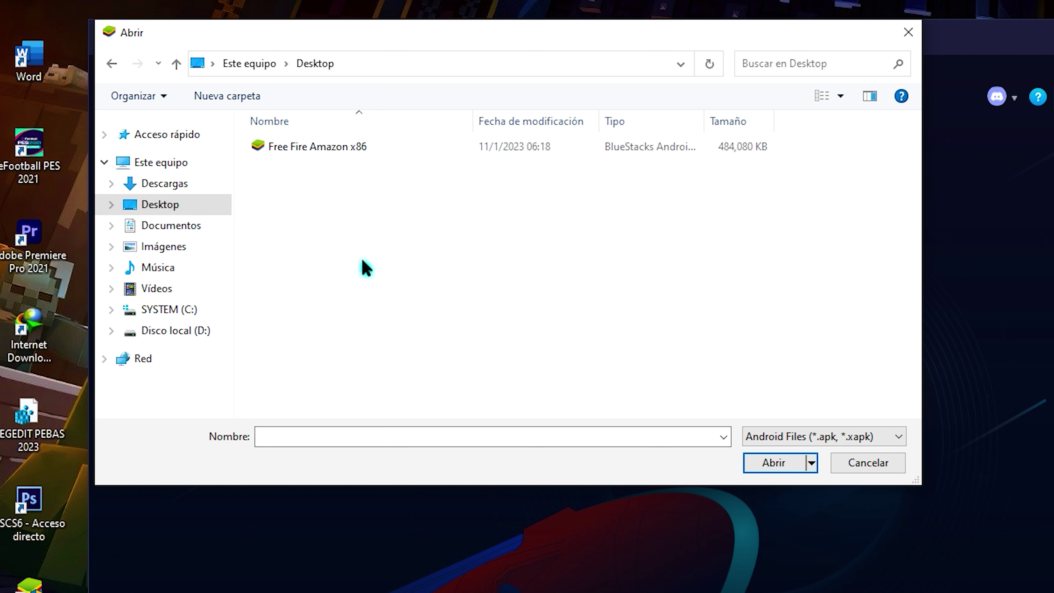
left_click_drag(453, 291, 301, 118)
left_click_drag(456, 245, 301, 89)
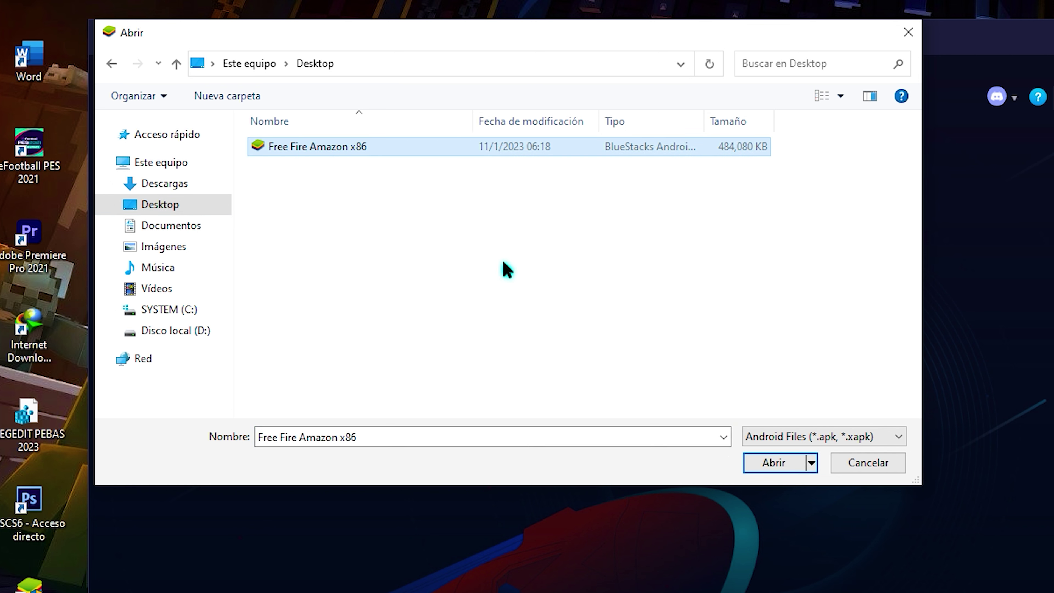
left_click_drag(504, 262, 279, 108)
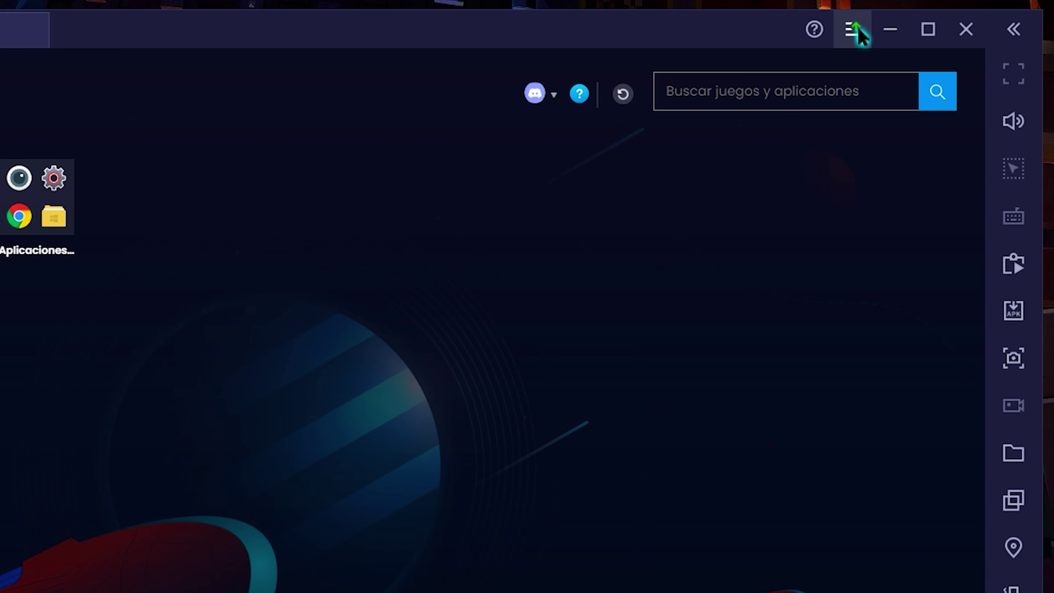
left_click(870, 60)
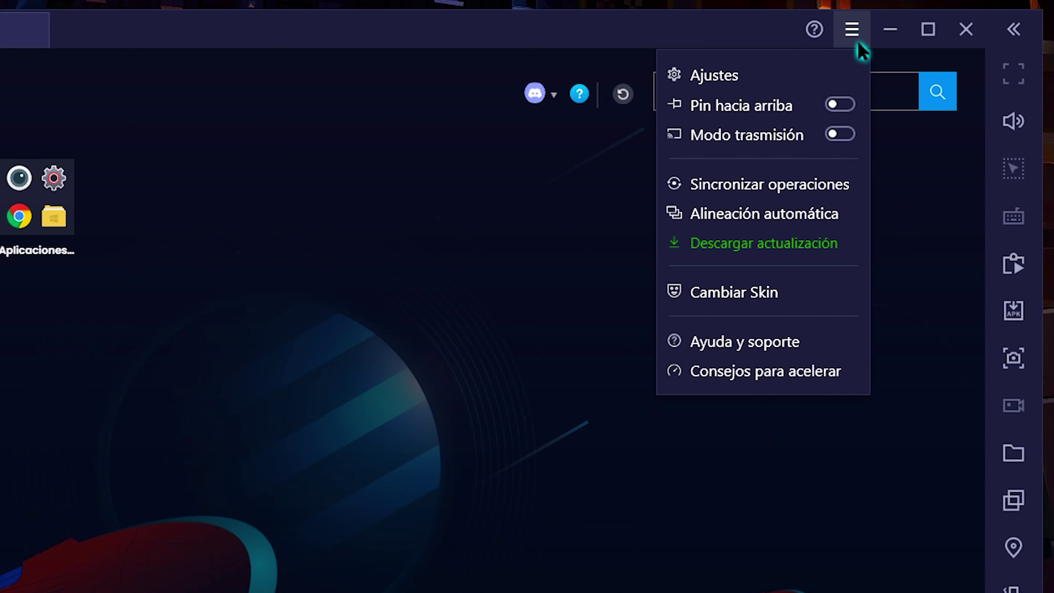
left_click(790, 83)
left_click(286, 306)
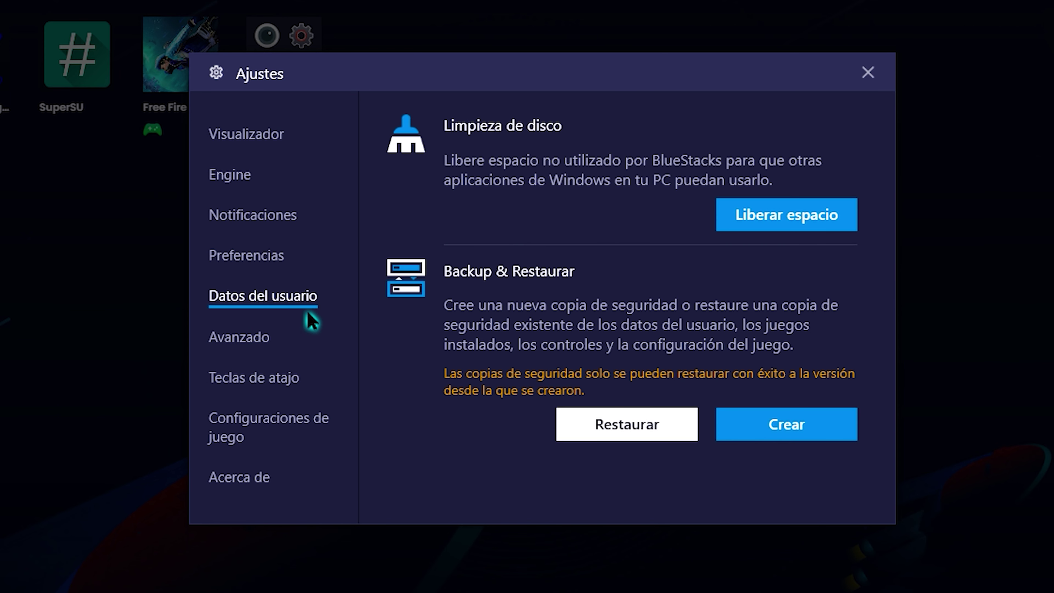
left_click(786, 230)
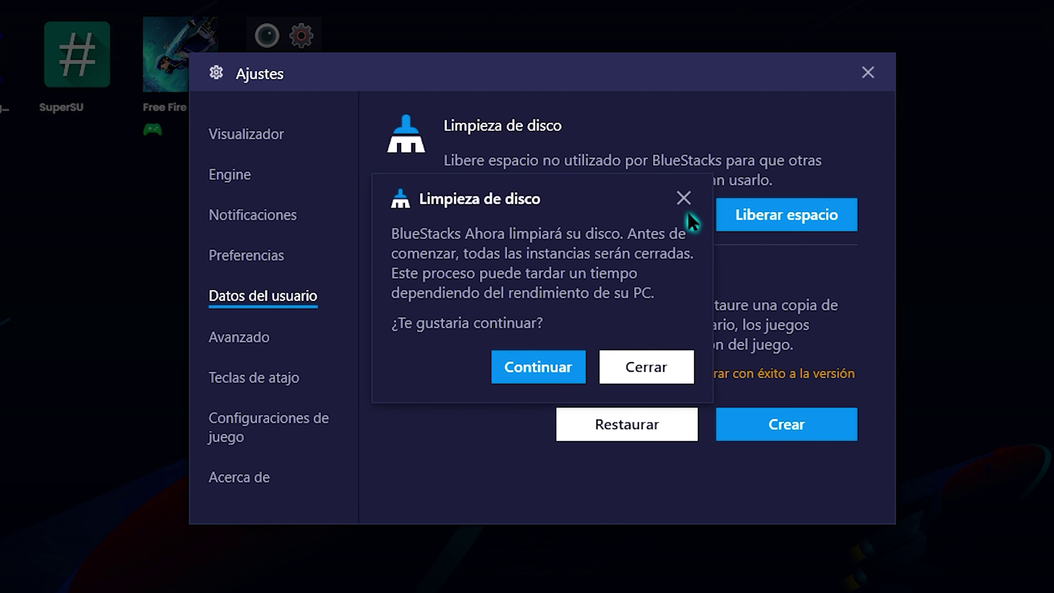
left_click(684, 202)
left_click(867, 72)
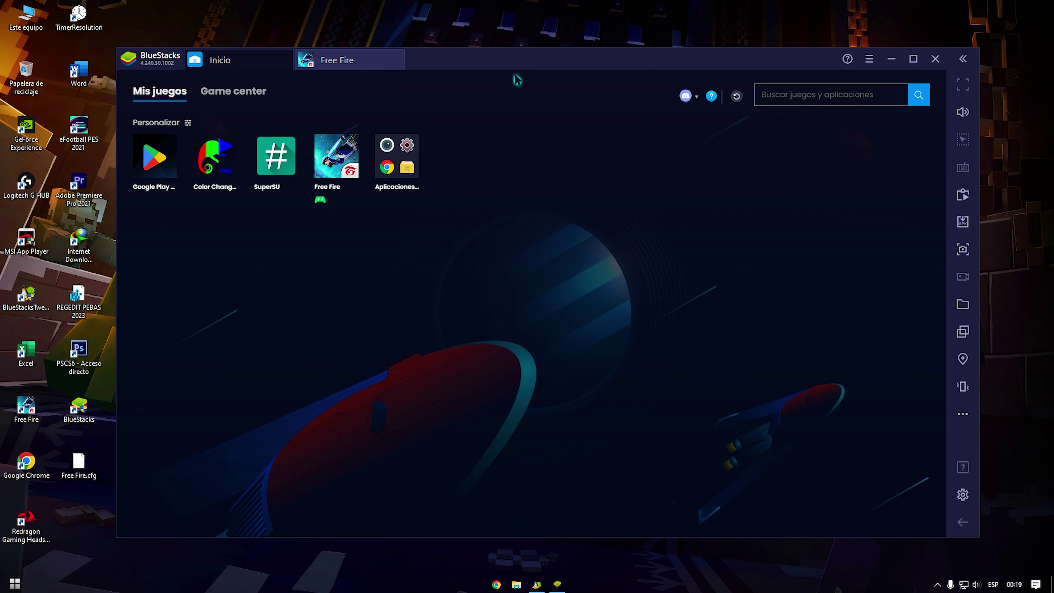
Step: Switch to the Free Fire tab and start an Entrenamiento match from the mode selector
left_click(350, 67)
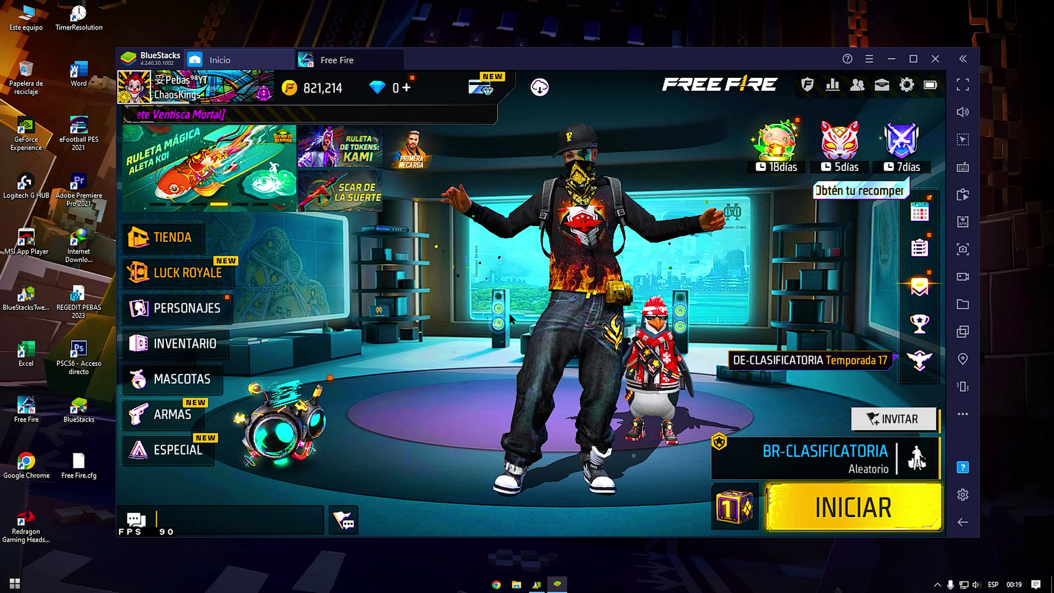
left_click(730, 473)
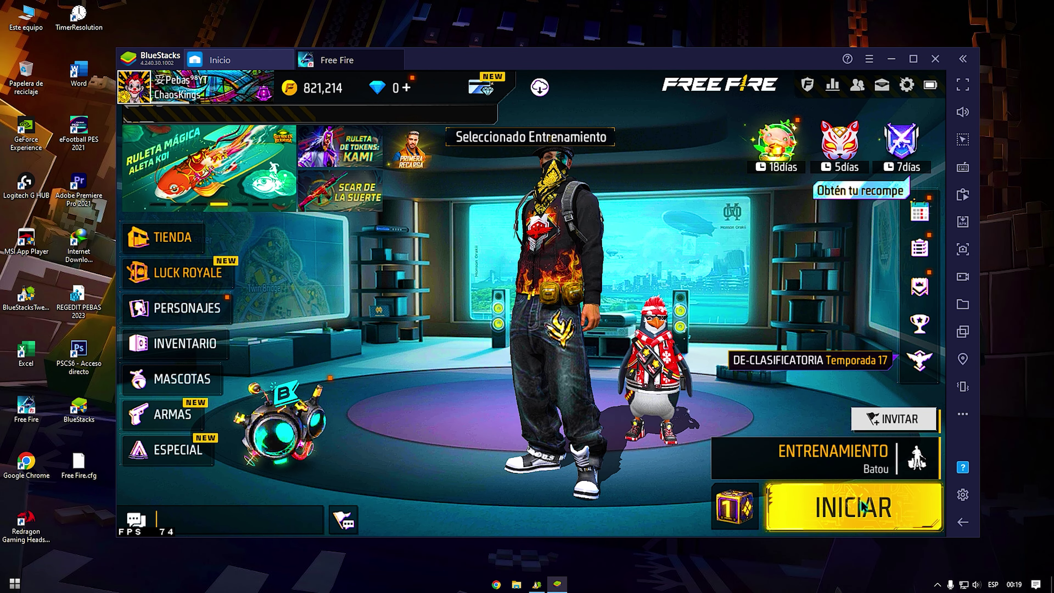
left_click(861, 507)
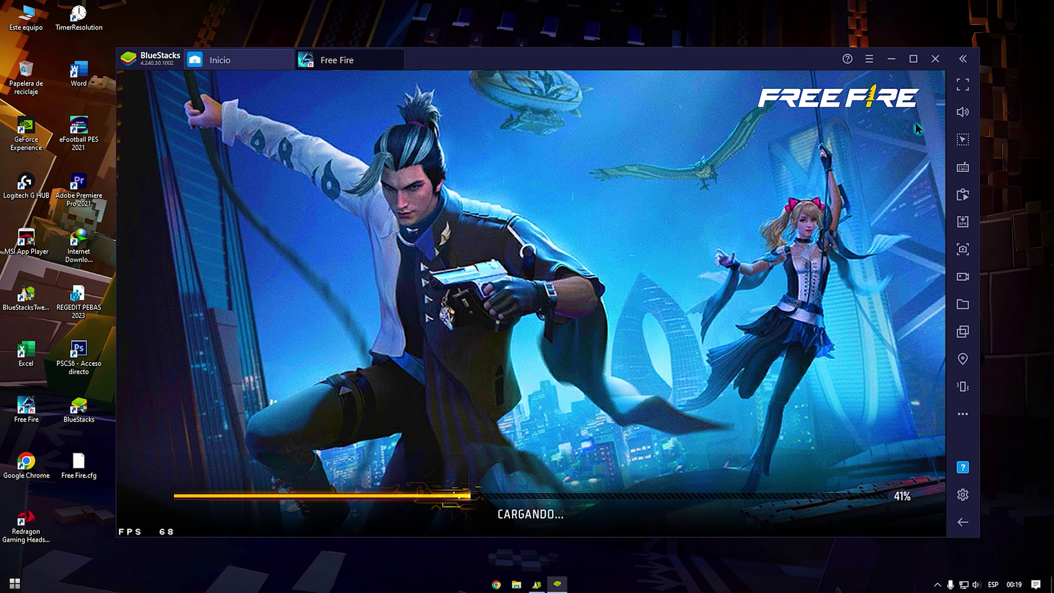
mouse_move(963, 111)
left_click(851, 106)
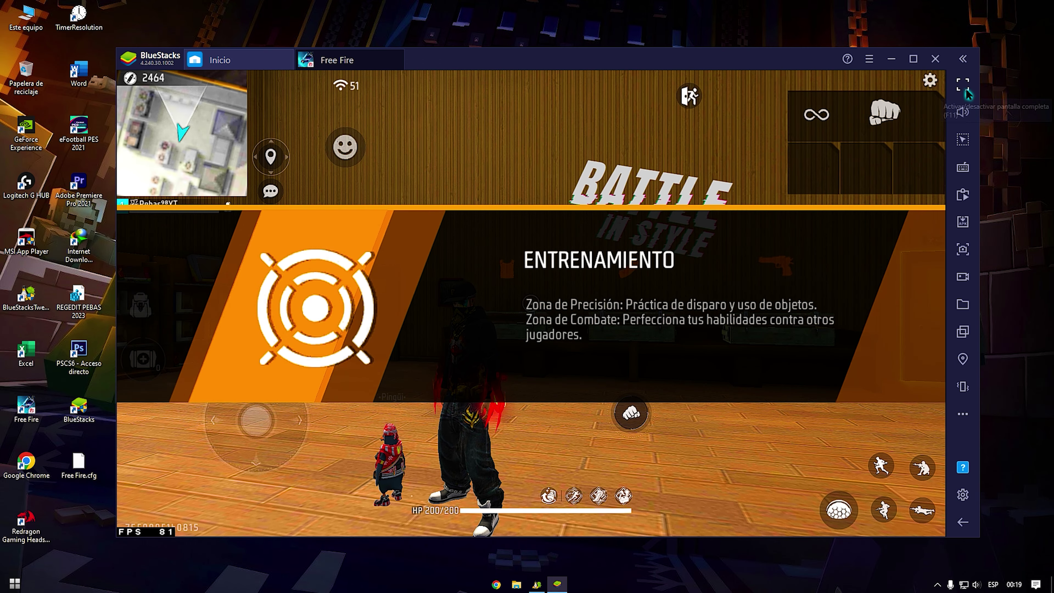
Step: Go fullscreen, take the UMP from the ARMAS menu, face the range, and open the emote wheel
left_click(962, 85)
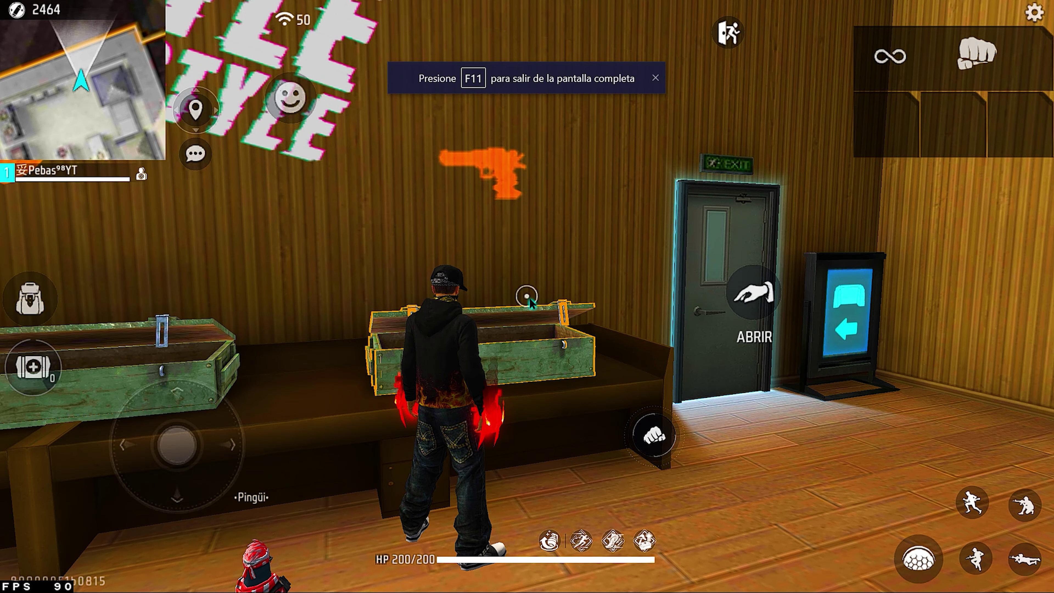
left_click(531, 297)
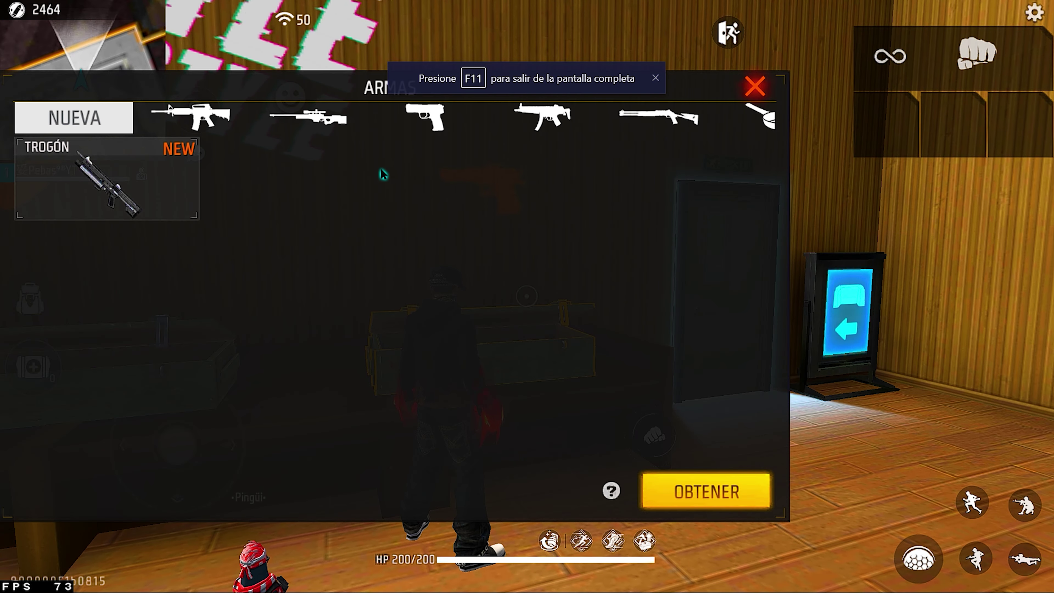
left_click(540, 118)
left_click(224, 131)
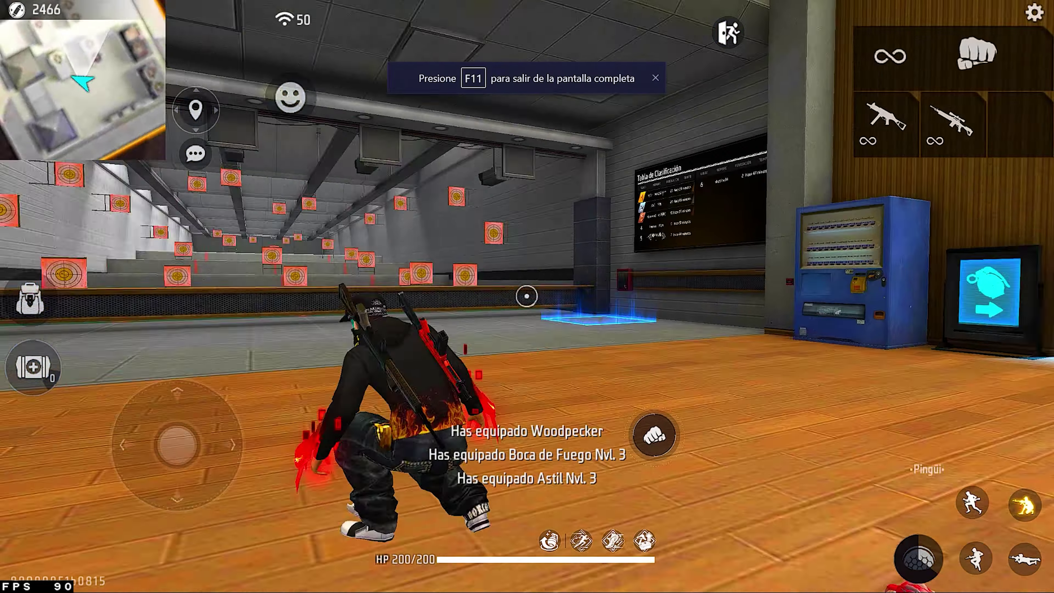
key("d")
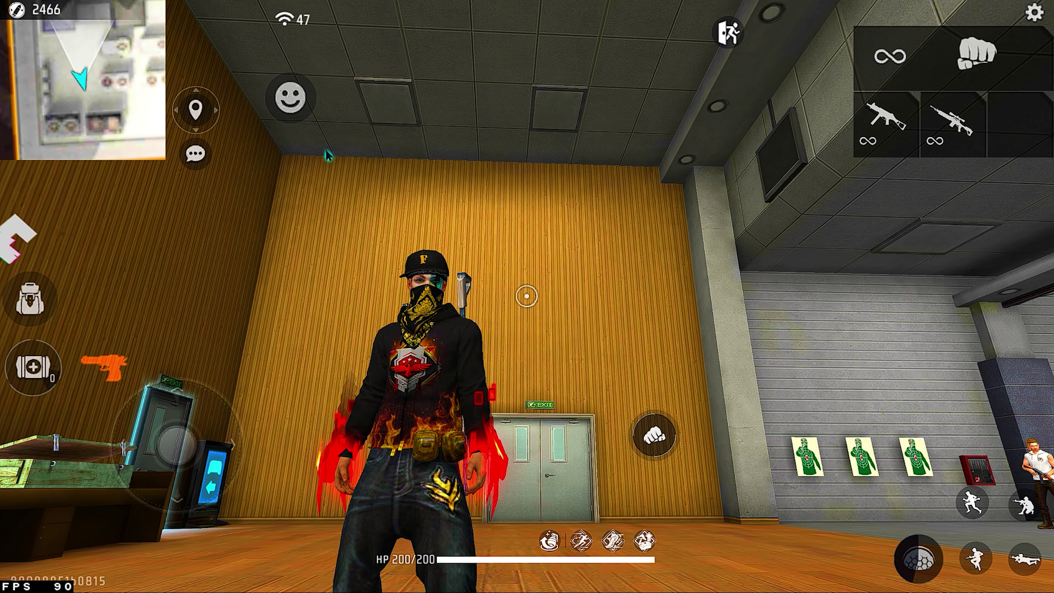
left_click(293, 108)
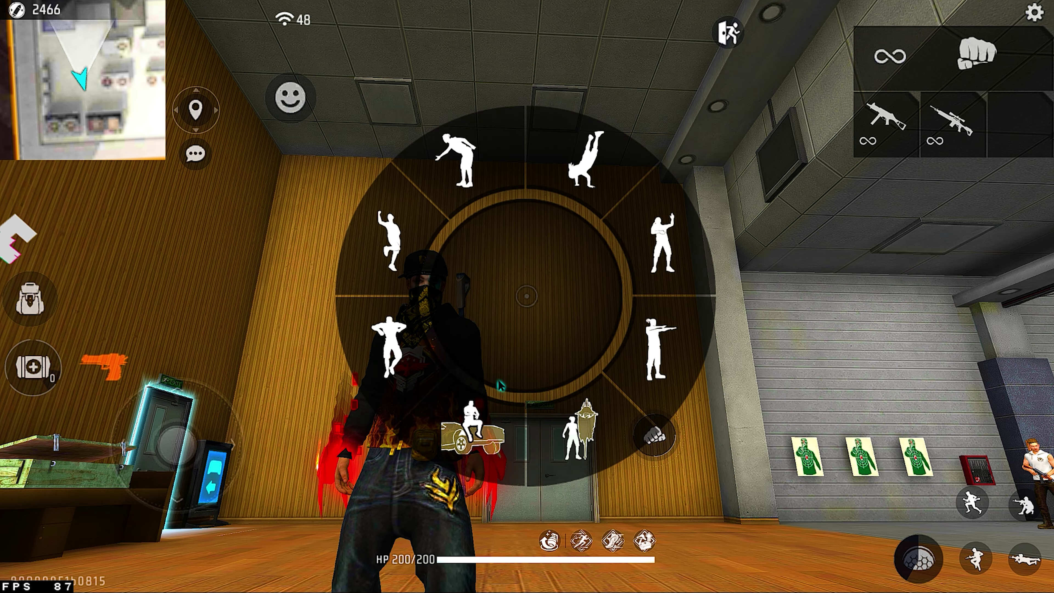